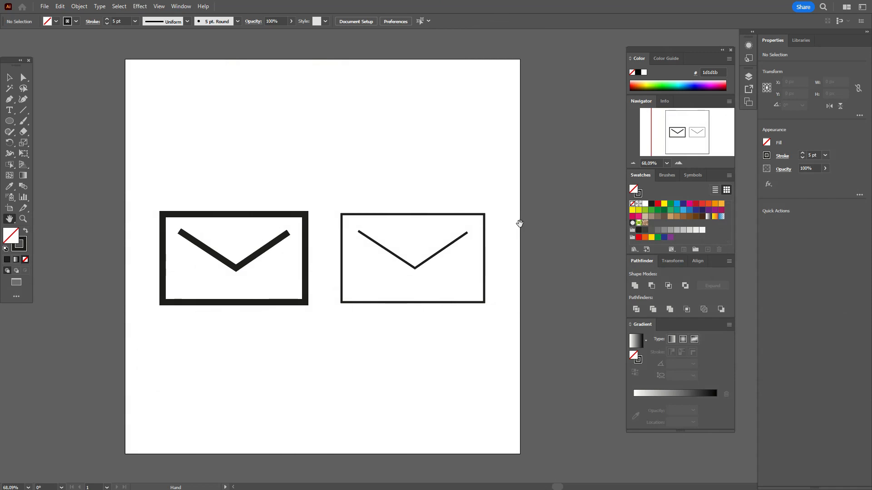
Select the left envelope and then the right envelope to compare their stroke weights
click(10, 78)
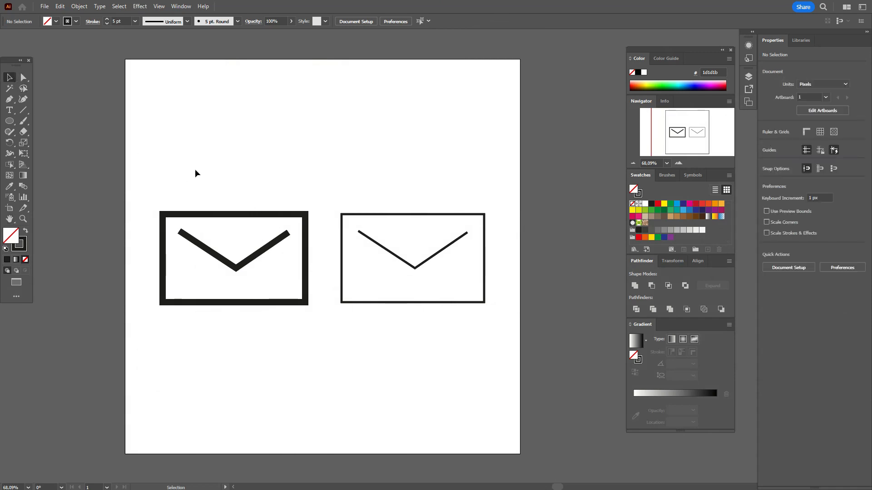
drag(195, 170, 284, 320)
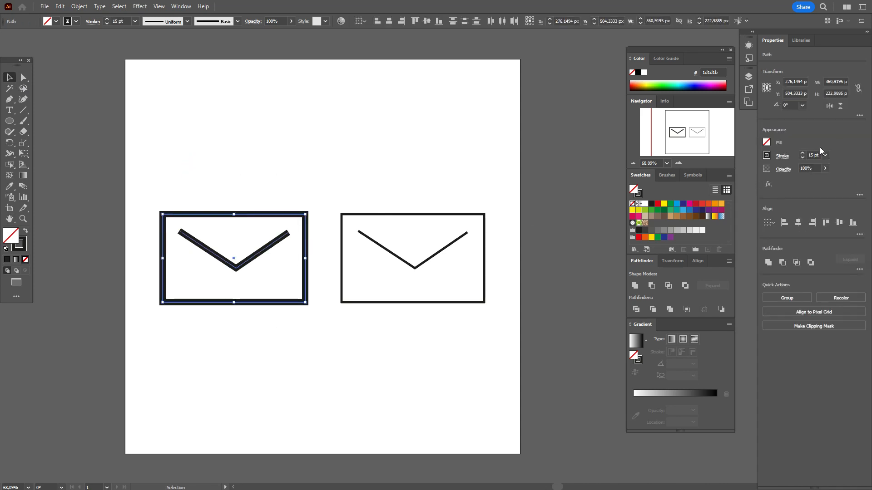
drag(376, 153, 494, 345)
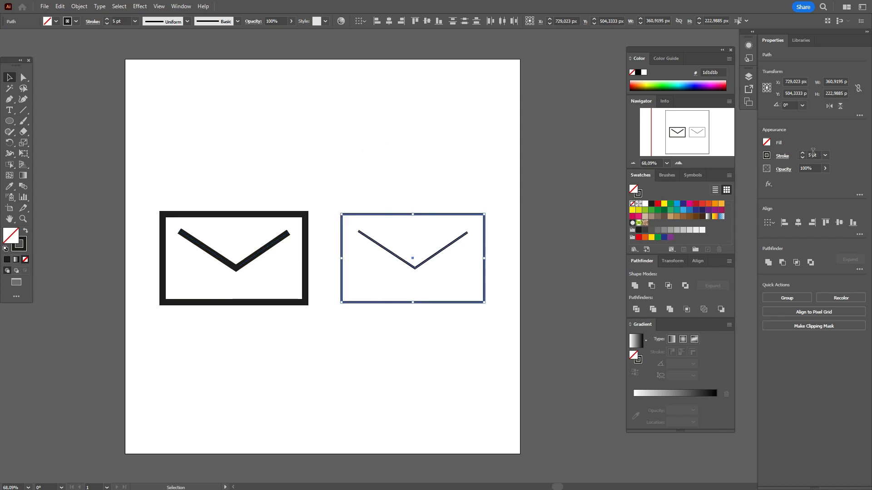
click(566, 257)
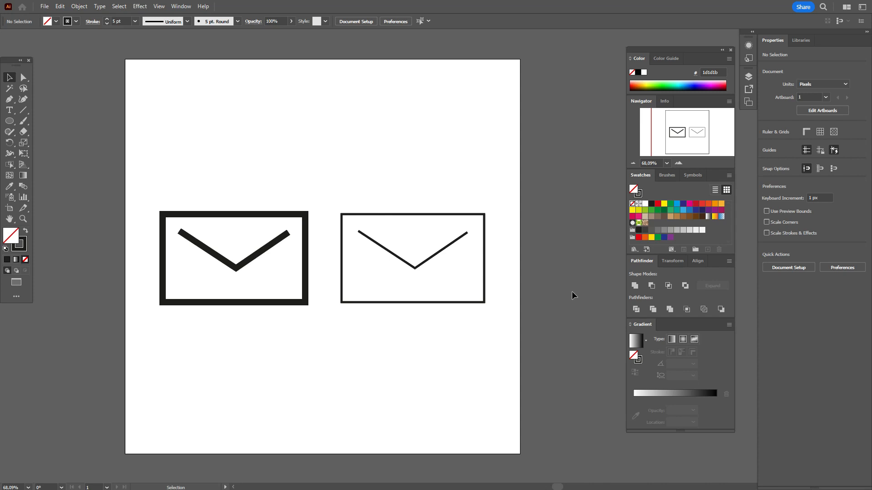
Set the right envelope's stroke weight to 15 pt and undo the change
drag(411, 178, 479, 312)
click(808, 153)
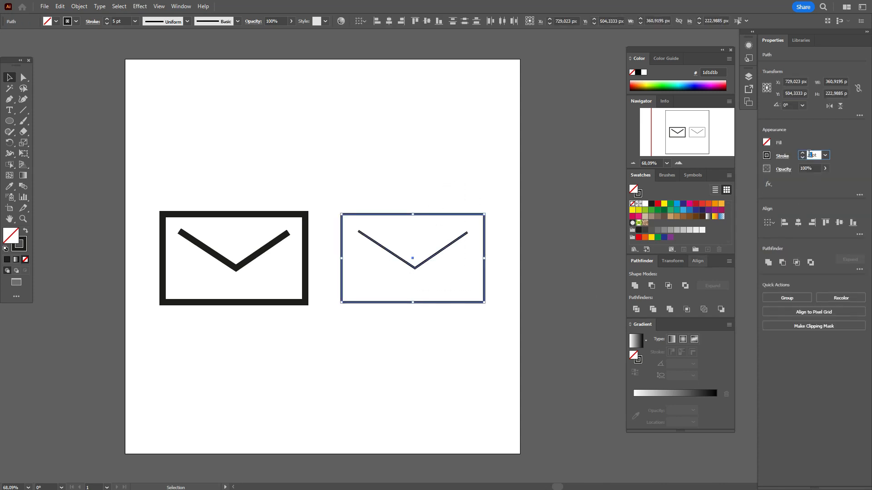
text(15)
key(Return)
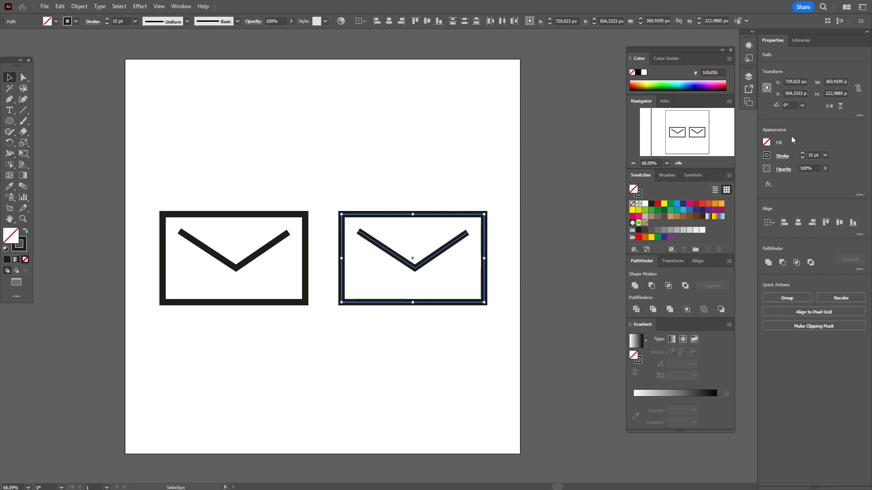
click(536, 196)
key(ctrl+z)
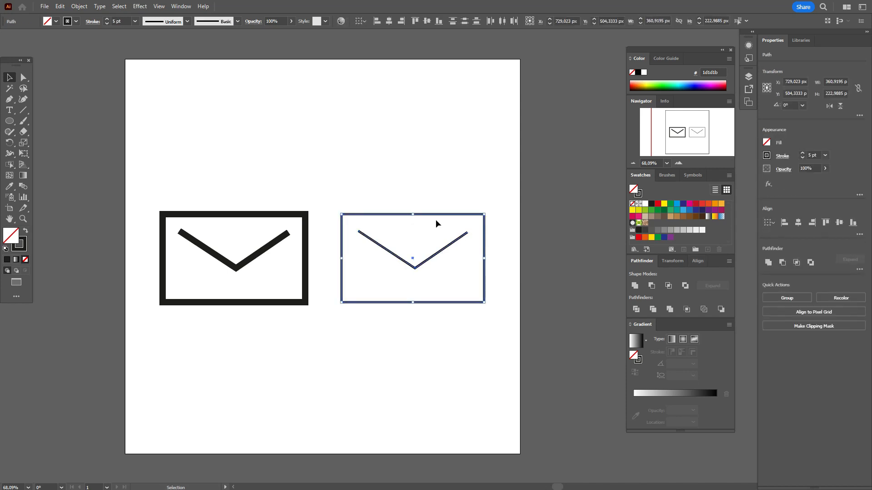
Copy the left envelope's stroke appearance onto the right envelope with the Eyedropper
click(13, 191)
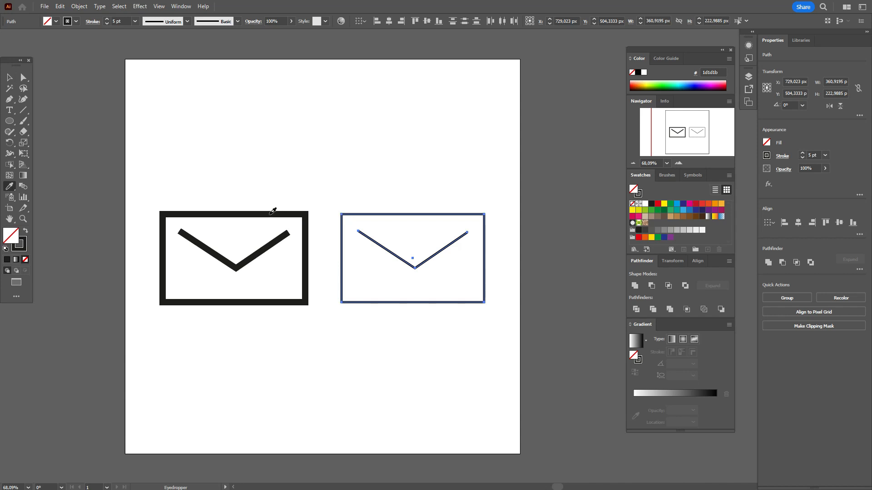
click(271, 213)
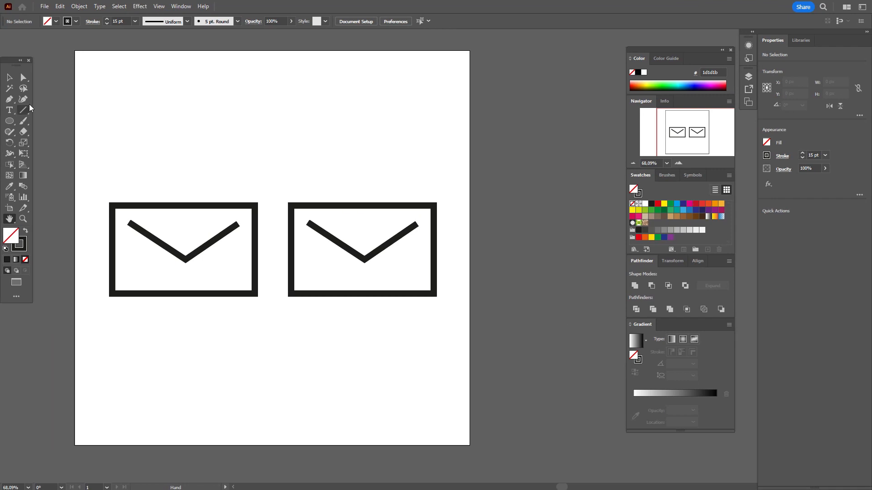
Scale the right envelope proportionally to about 666 px wide, then down to about 136 px, and undo both resizes
click(9, 77)
drag(339, 157, 411, 339)
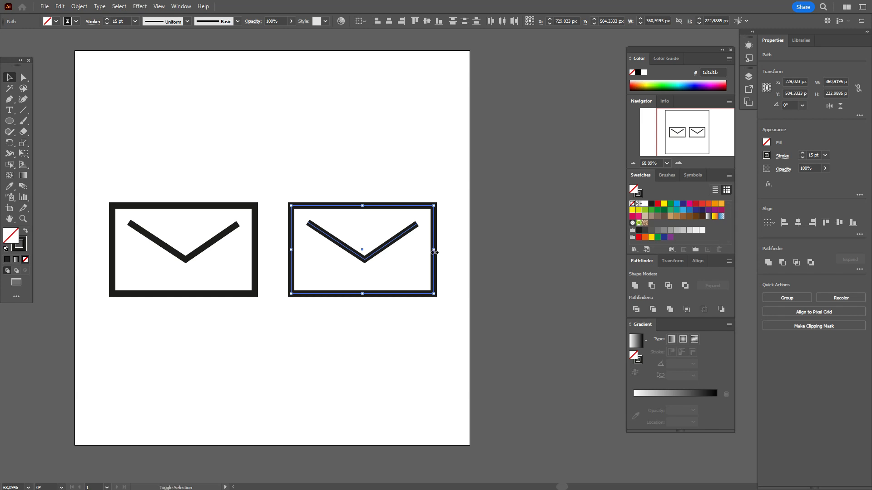
mouse_move(435, 253)
mouse_down()
mouse_move(505, 259)
mouse_move(555, 288)
mouse_up()
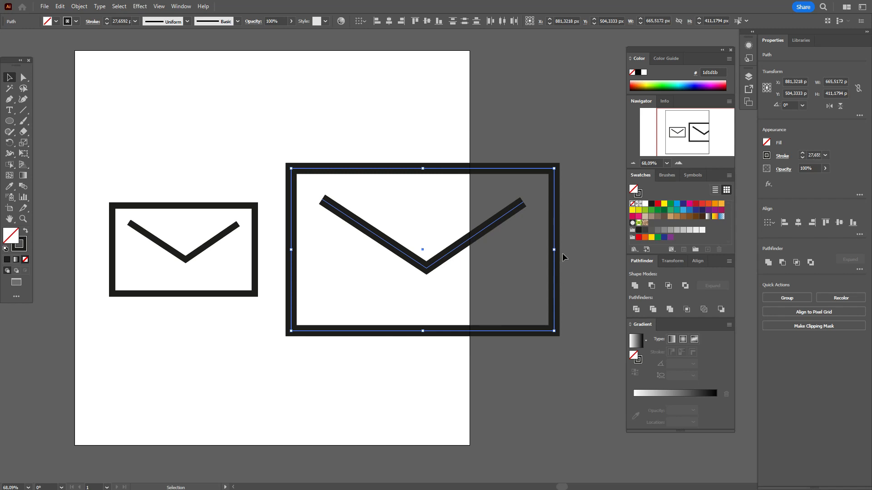
drag(558, 250, 346, 258)
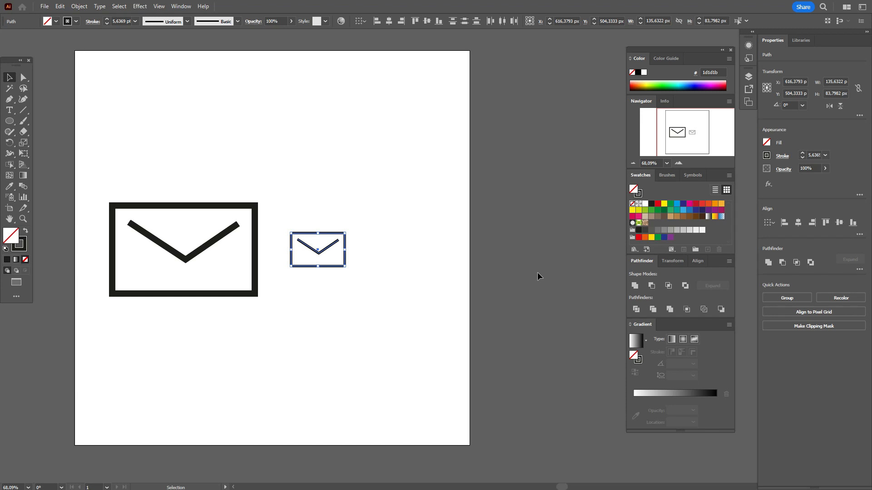
key(ctrl+z)
key(ctrl+z)
click(538, 273)
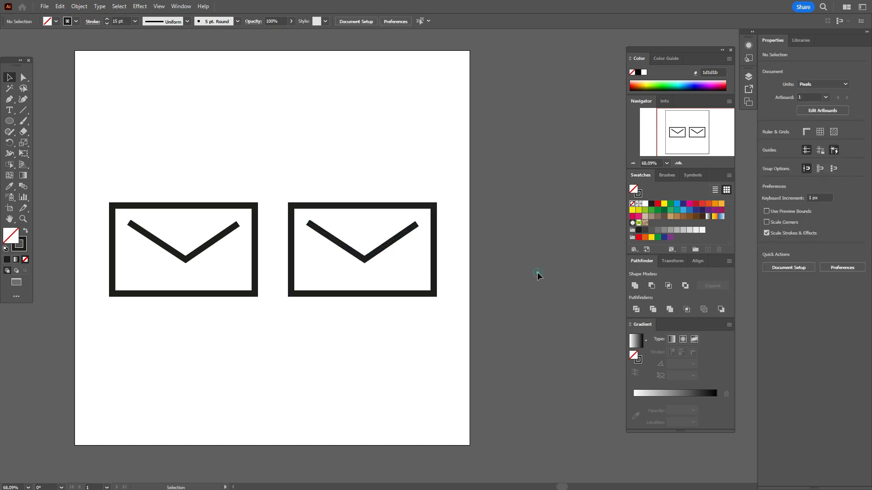
Turn off Scale Strokes & Effects in the general preferences
key(a)
key(ctrl+k)
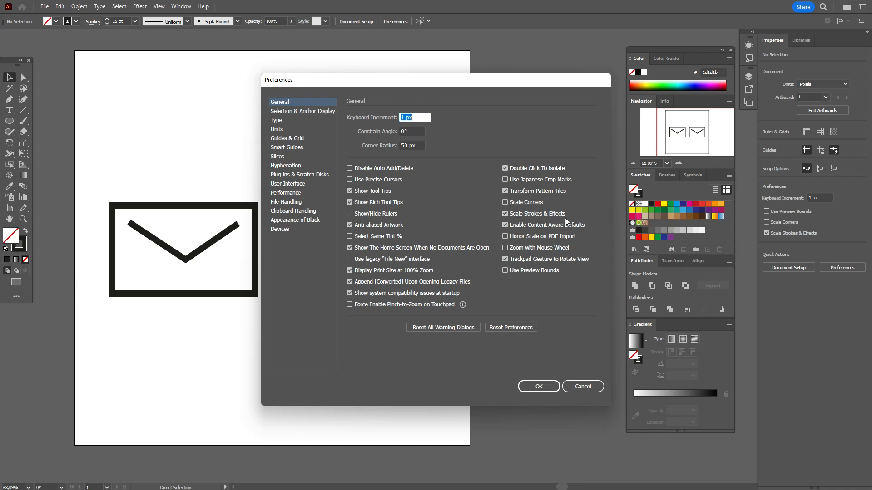
click(505, 214)
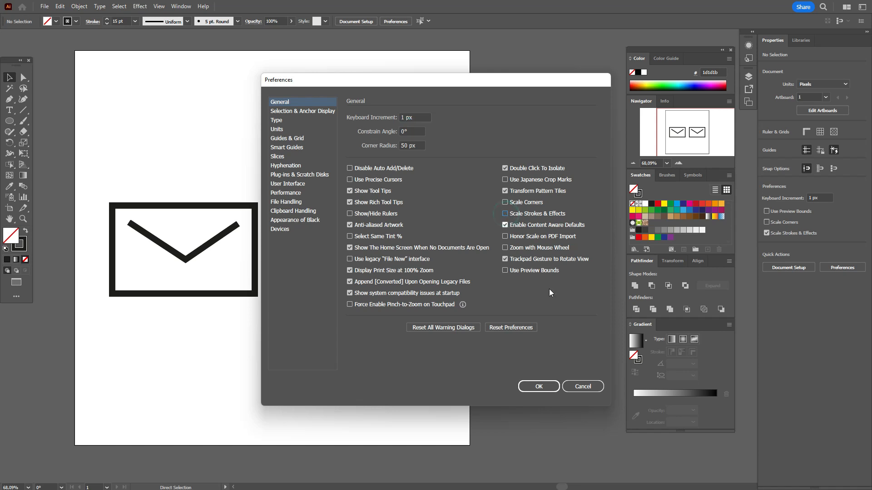
click(548, 385)
Scale the right envelope proportionally up to about 762 px wide, then shrink it again
drag(299, 148, 437, 336)
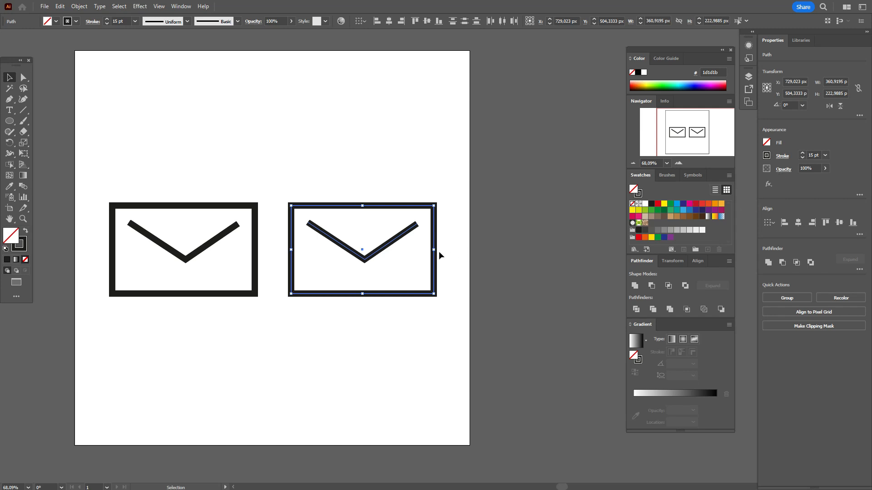
drag(433, 251, 593, 272)
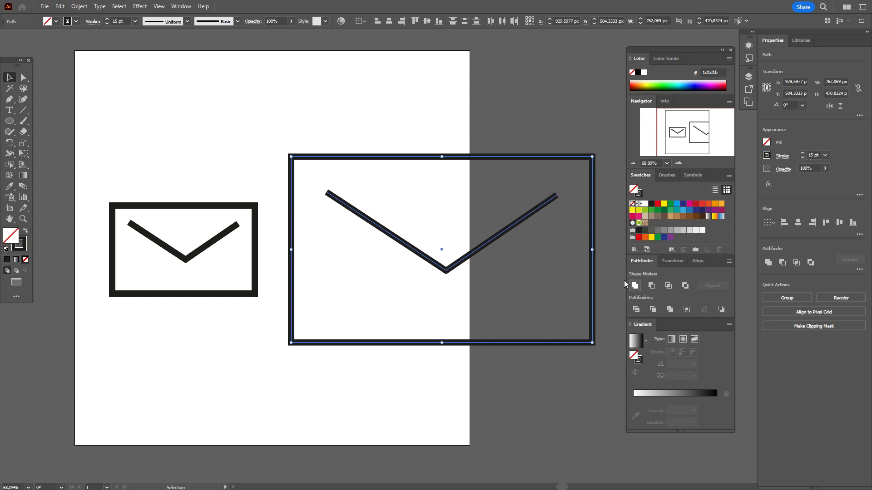
drag(594, 251, 373, 272)
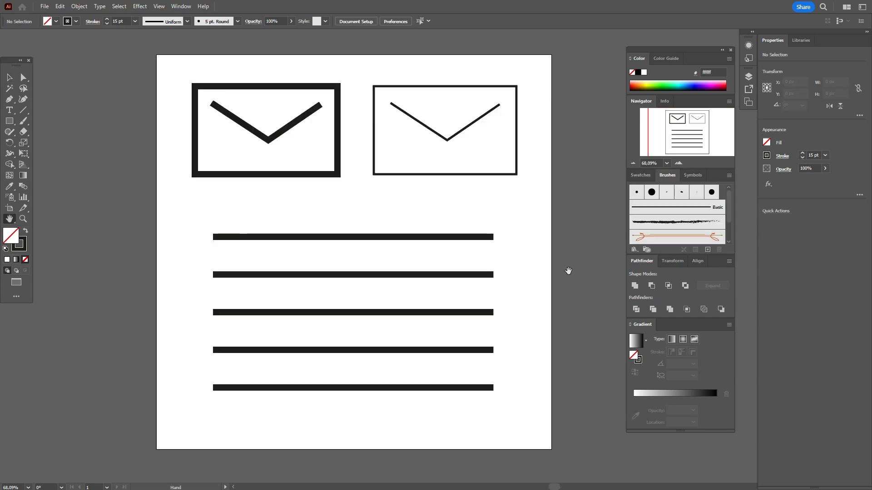
Give the topmost of the five horizontal lines a round stroke cap
click(8, 78)
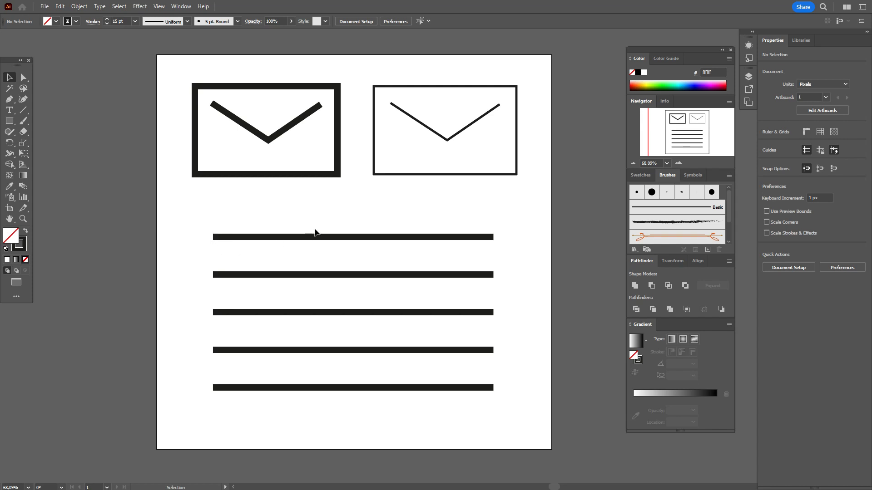
drag(317, 213, 347, 255)
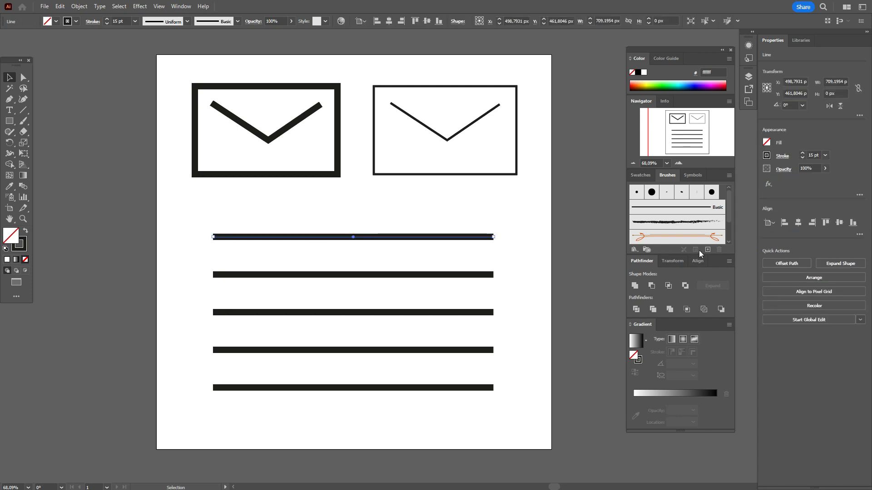
click(782, 157)
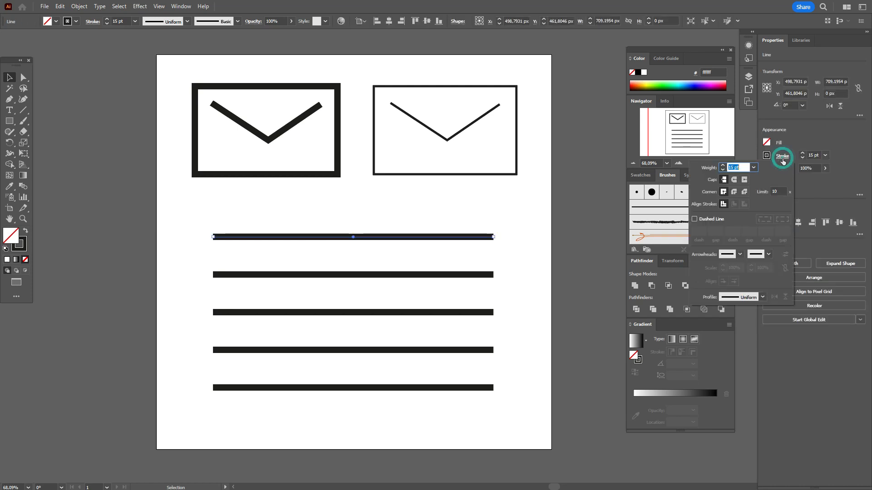
click(734, 181)
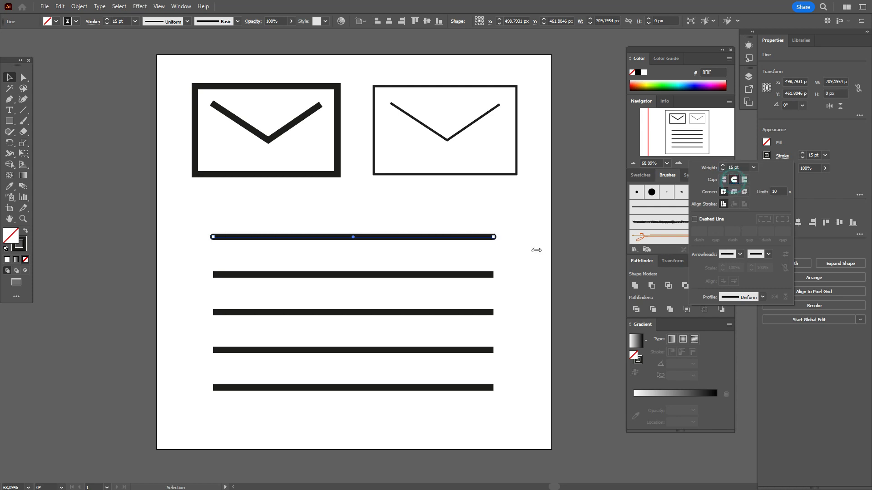
click(569, 249)
click(568, 250)
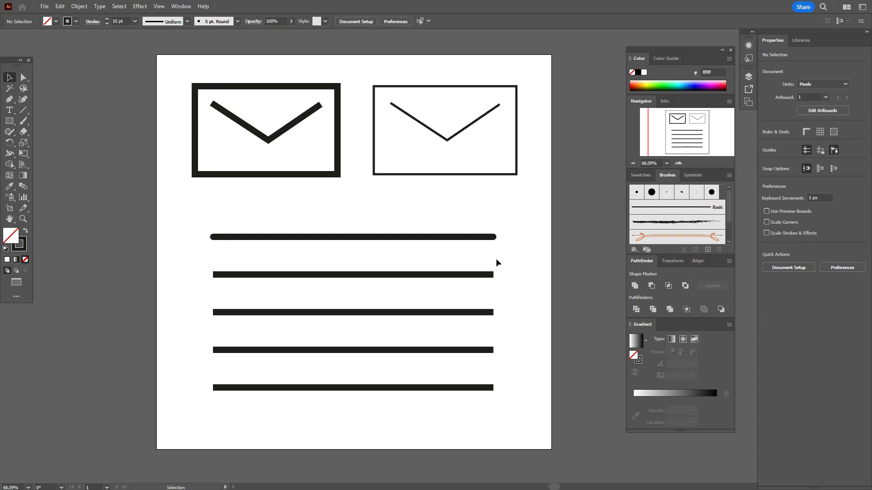
Apply a round stroke cap to the V-shaped flap of the left envelope
click(295, 127)
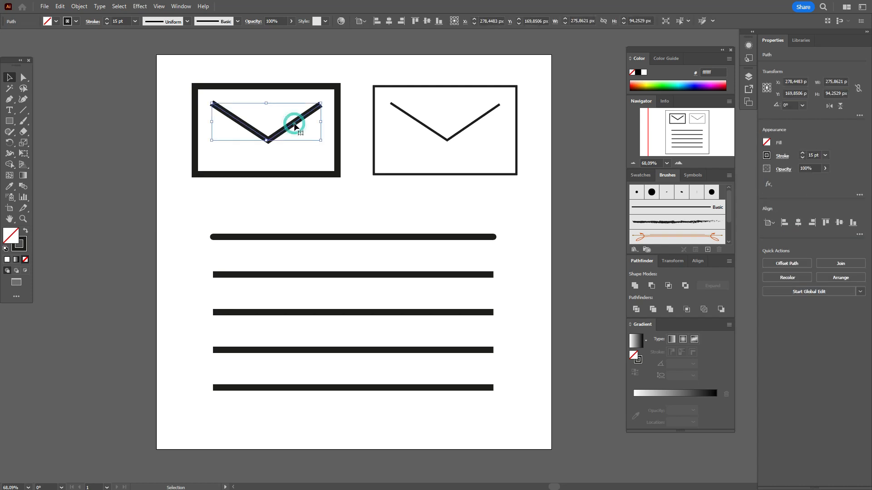
click(782, 156)
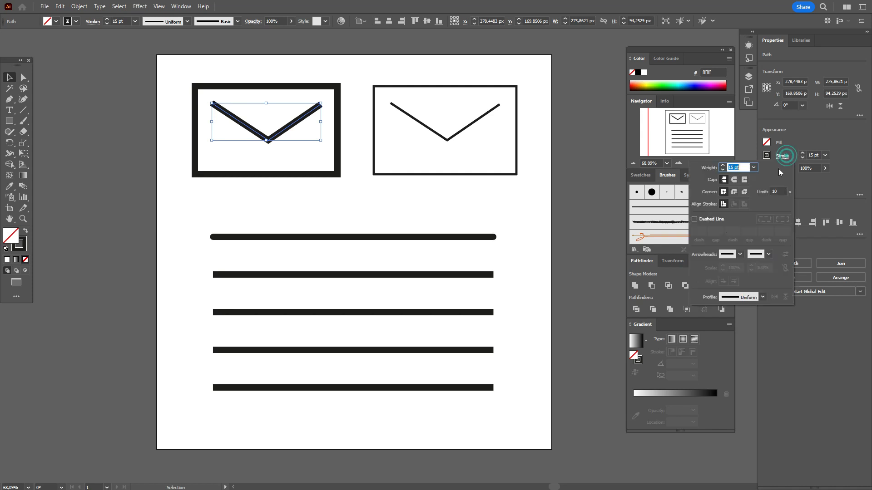
click(734, 179)
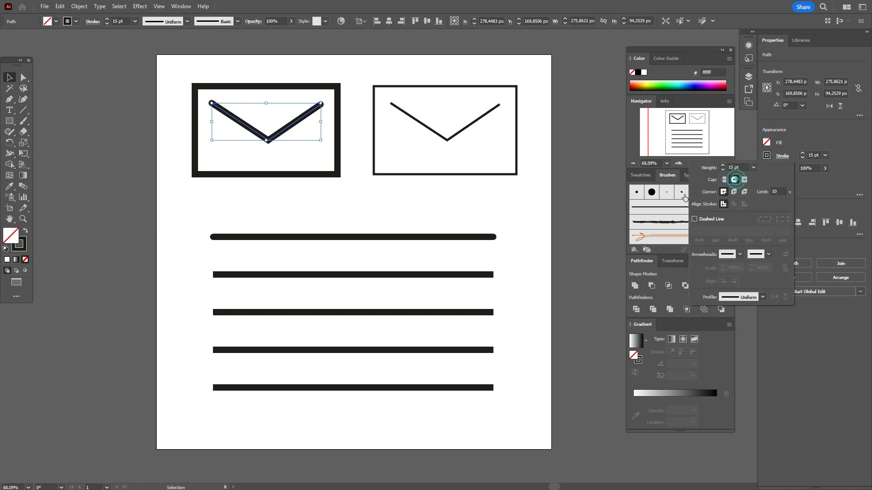
click(600, 204)
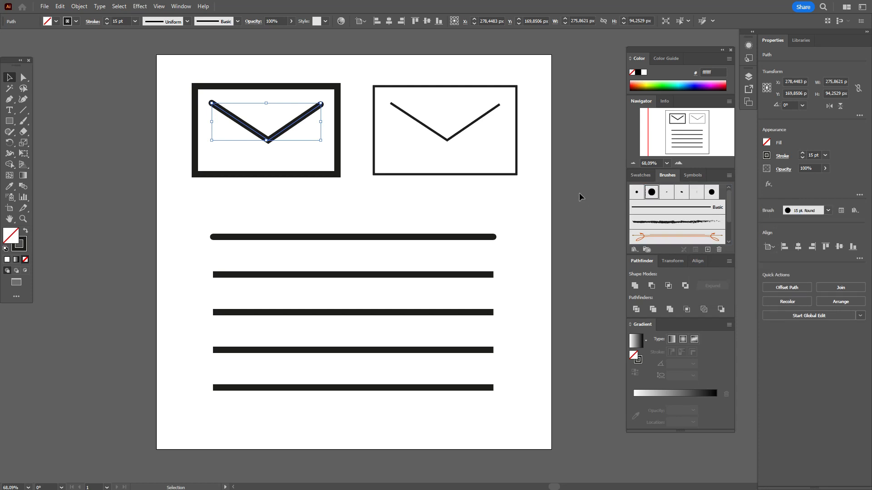
click(578, 193)
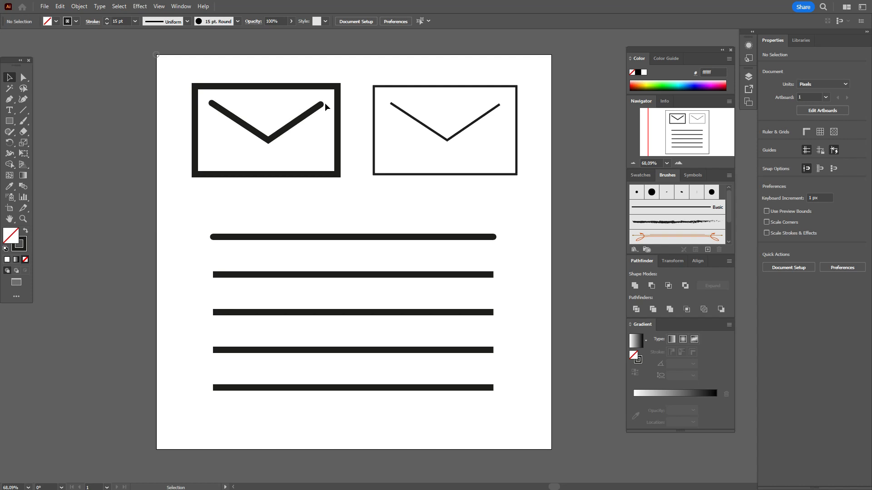
Round the lower corner of the left envelope's flap to a radius of about 33 px
click(269, 143)
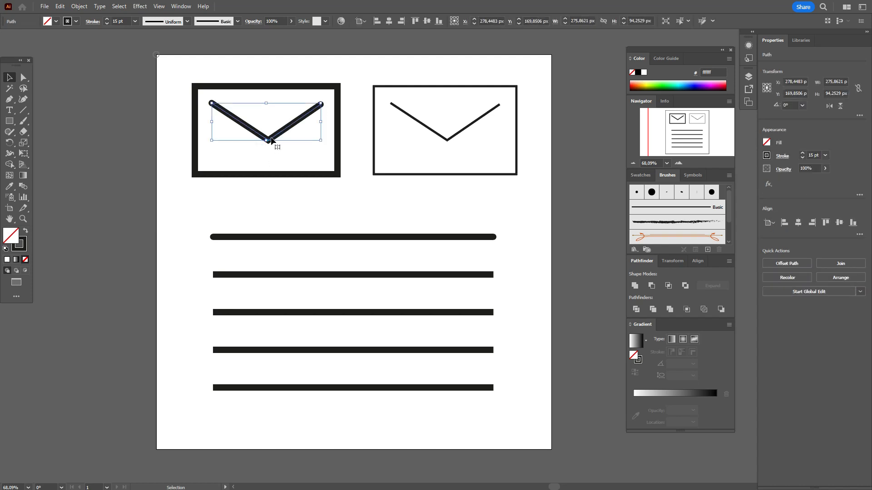
click(24, 77)
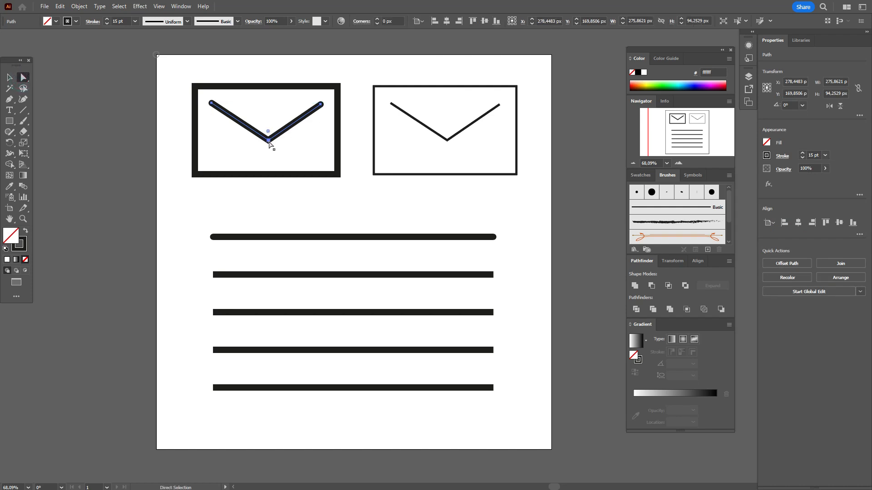
click(269, 141)
drag(268, 132, 270, 128)
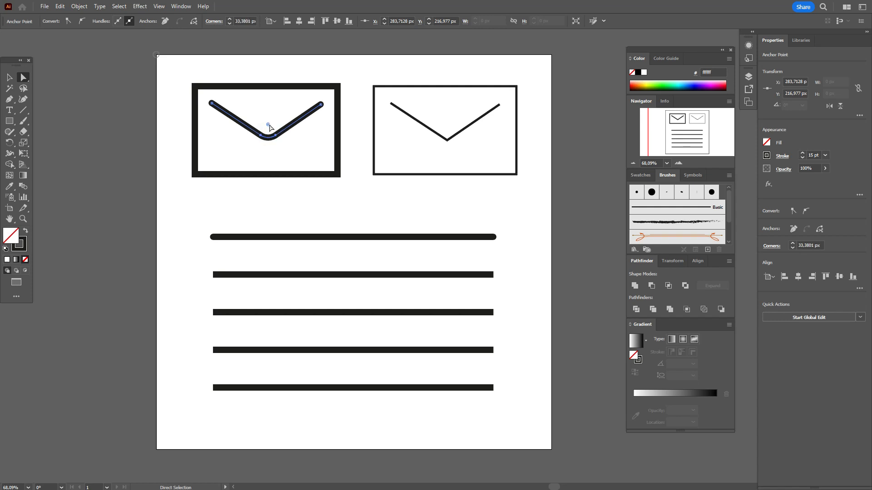
key(v)
click(80, 100)
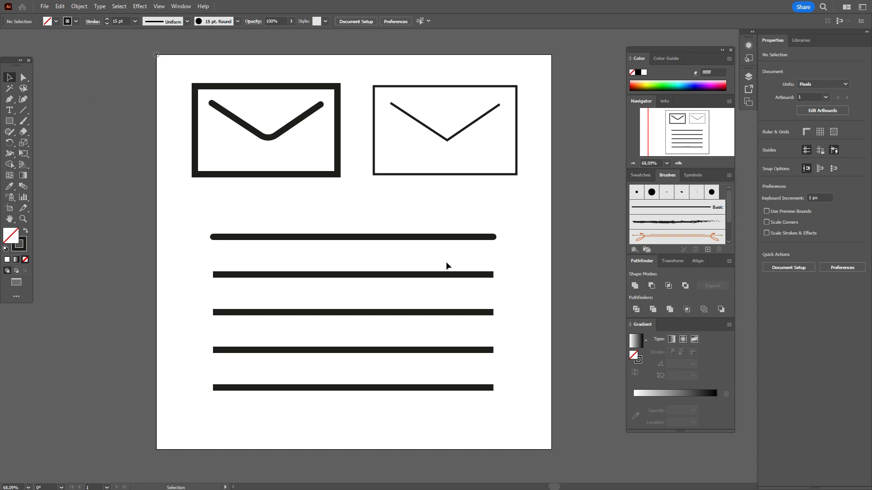
Turn the second horizontal line into a dashed line with a dash length of 50 pt
mouse_move(444, 260)
mouse_down()
mouse_move(467, 278)
mouse_move(466, 288)
mouse_up()
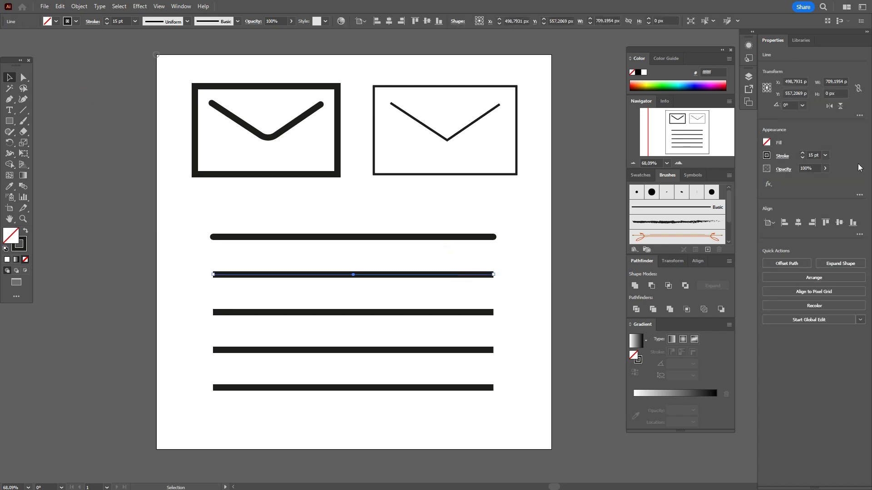
click(782, 156)
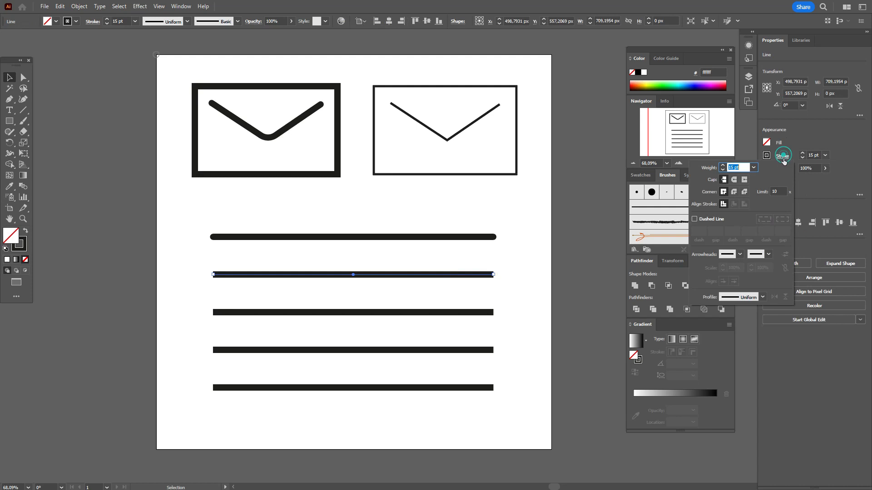
click(709, 220)
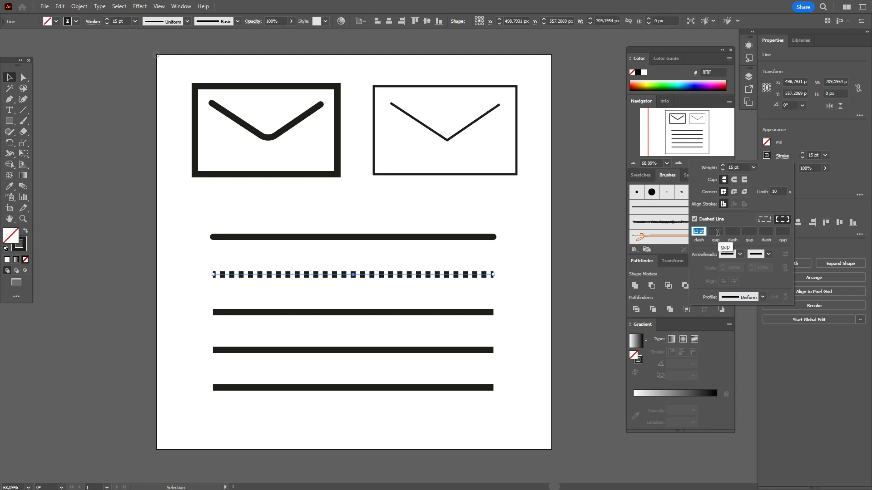
text(50)
key(Return)
ctrl+click(562, 281)
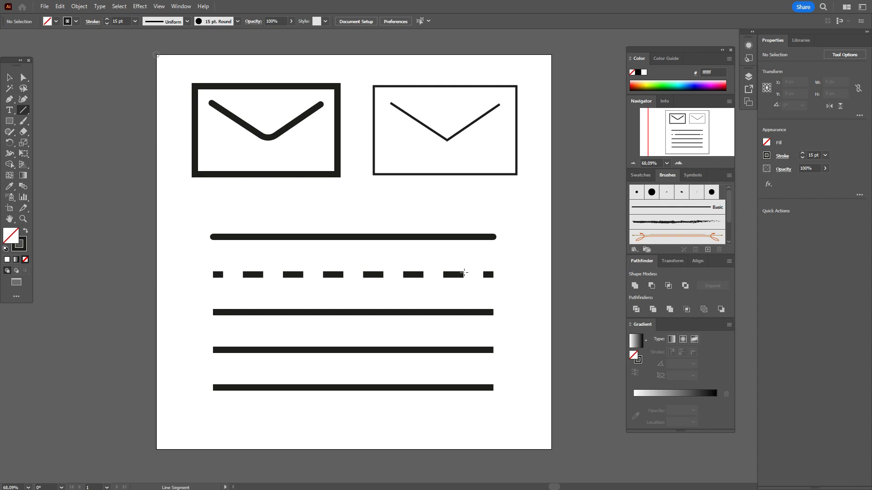
Draw a nearly horizontal line about 1268 px wide across the artboard above the five lines and set its dash length to 40 pt
mouse_move(122, 213)
mouse_down()
mouse_move(623, 216)
mouse_move(477, 209)
mouse_move(272, 210)
mouse_move(627, 222)
mouse_move(560, 208)
mouse_move(623, 210)
mouse_up()
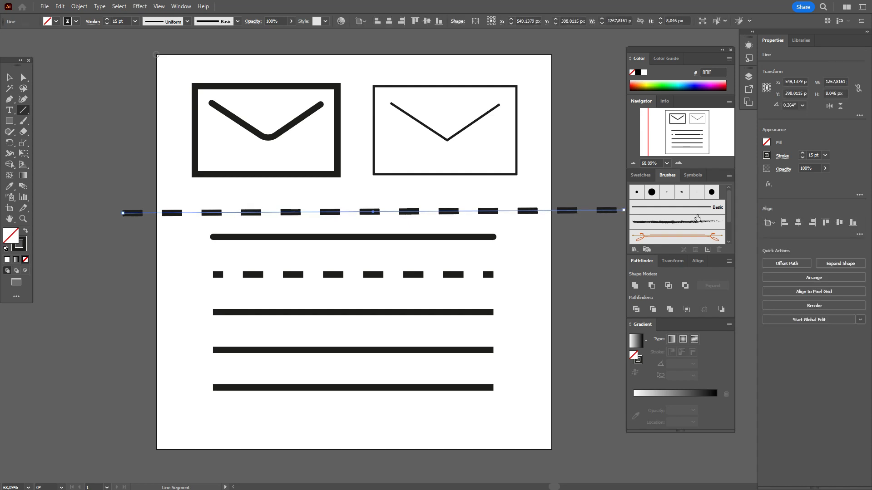
click(780, 155)
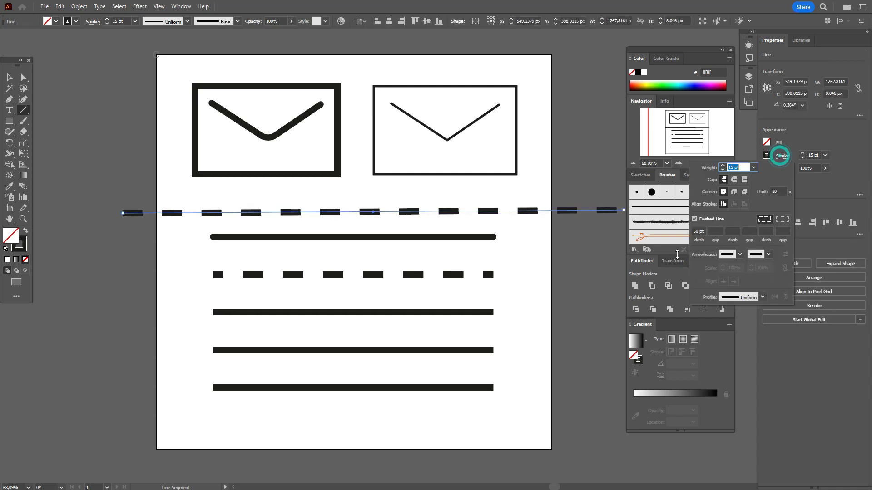
click(704, 231)
double_click(705, 231)
text(40)
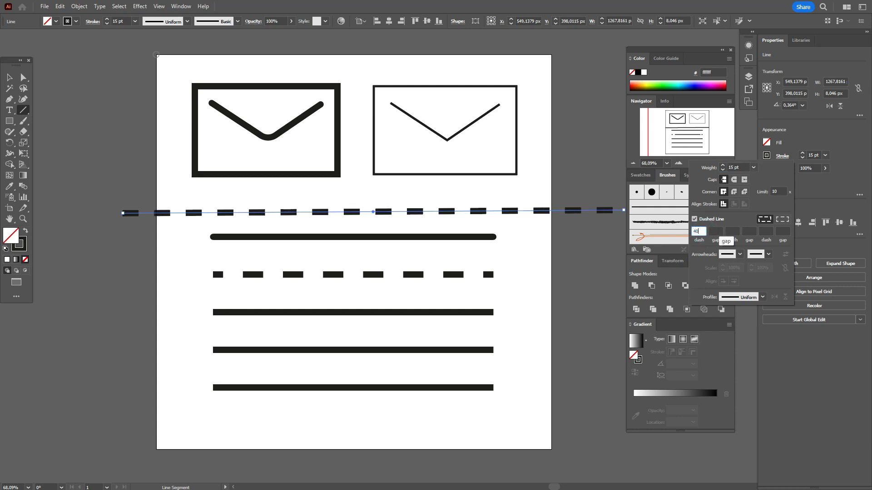
key(Return)
click(10, 78)
click(55, 117)
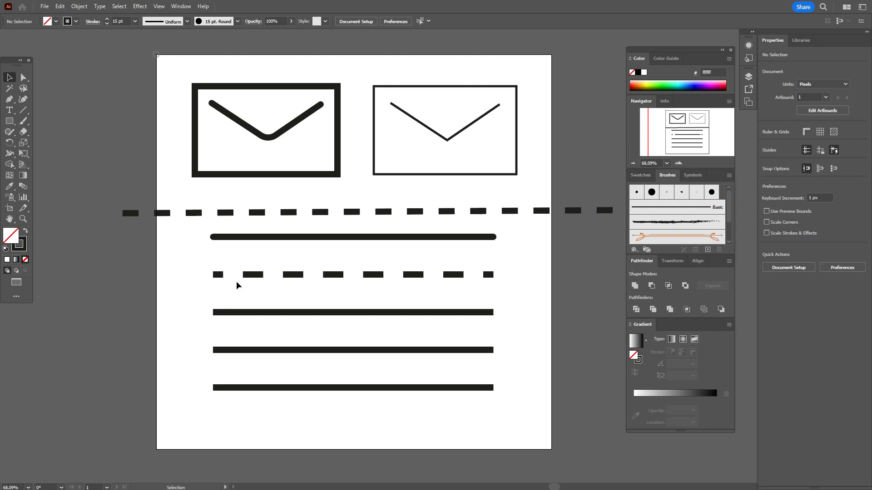
Turn the V-shaped flap of the left envelope into a dashed line
click(290, 136)
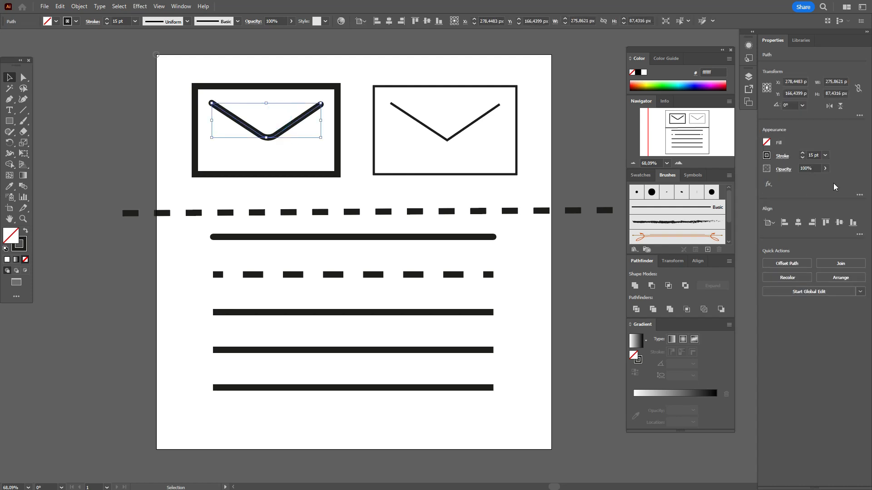
click(782, 157)
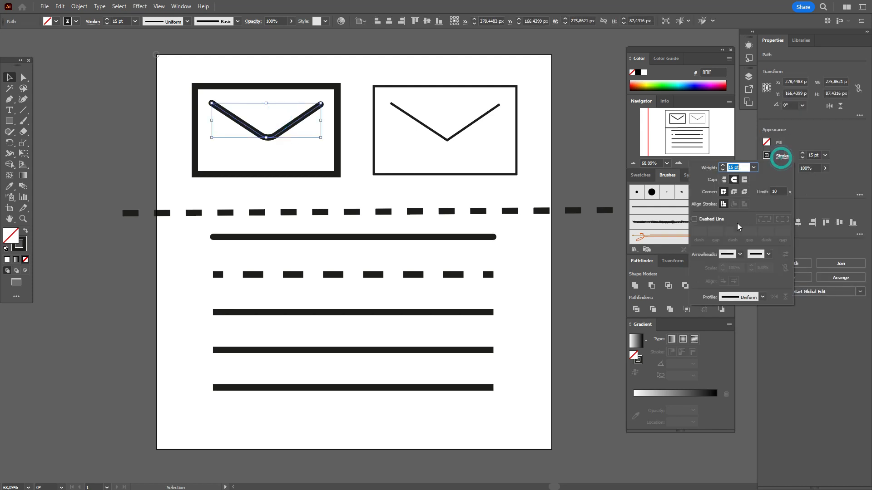
click(694, 220)
click(596, 155)
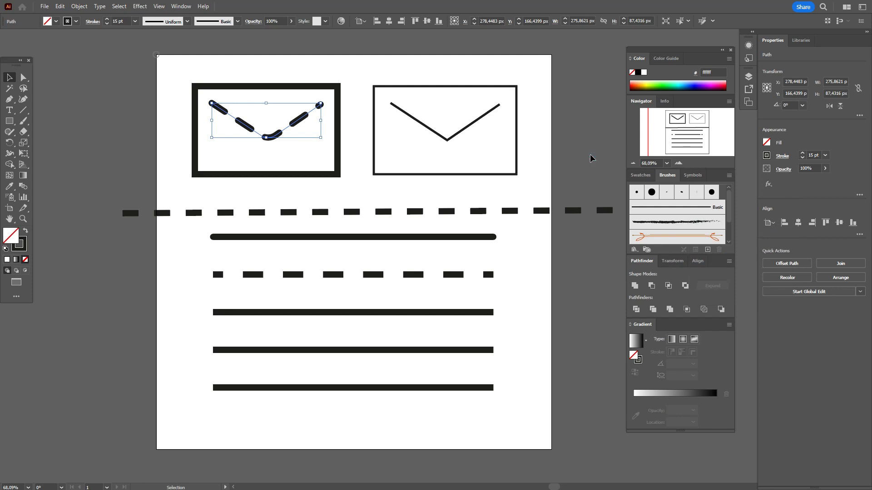
click(588, 153)
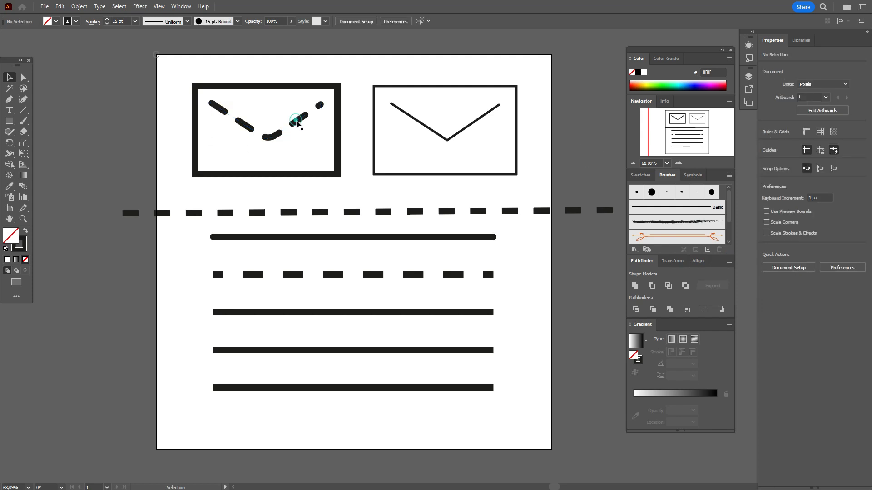
Set the dash length of the left envelope's flap to 25 pt
drag(289, 104, 310, 132)
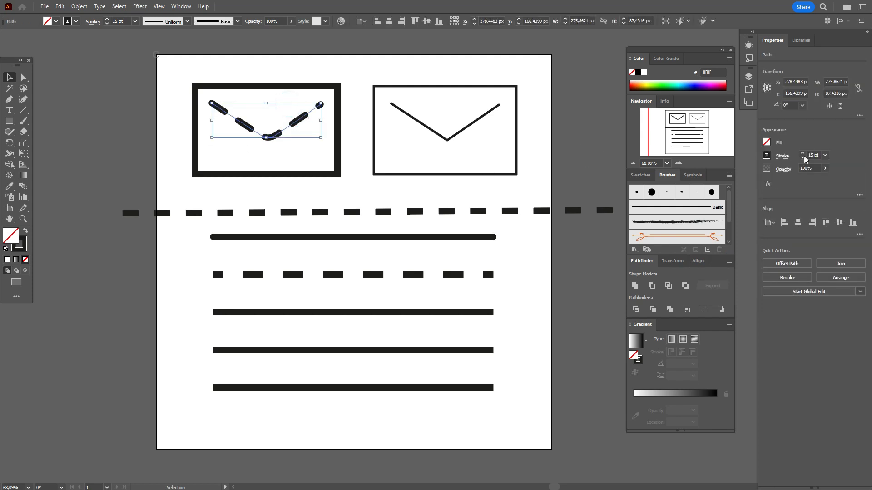
click(780, 159)
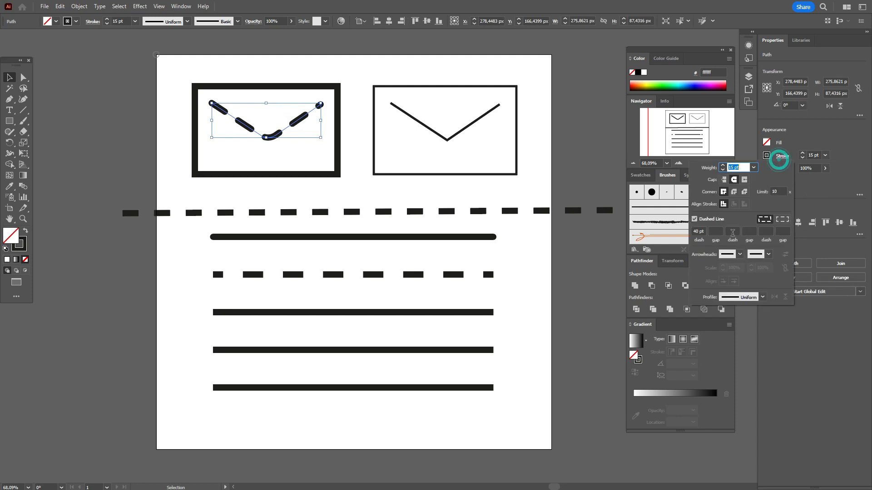
double_click(703, 230)
text(25)
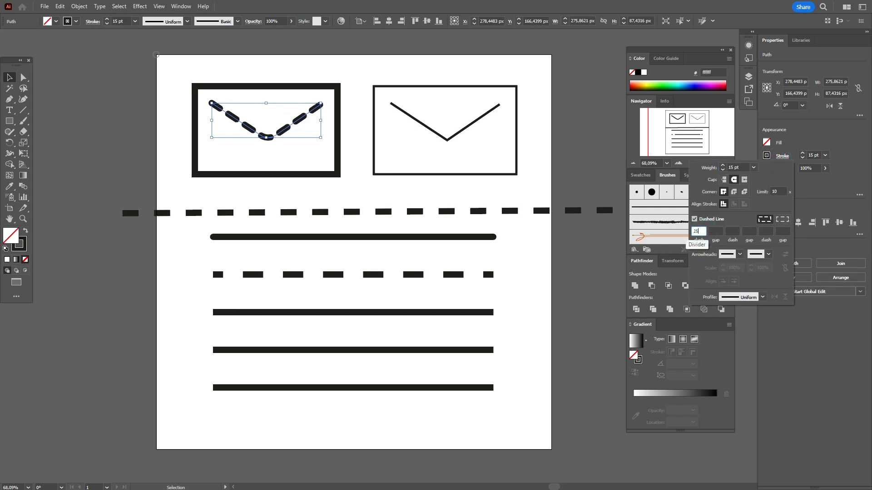
key(Return)
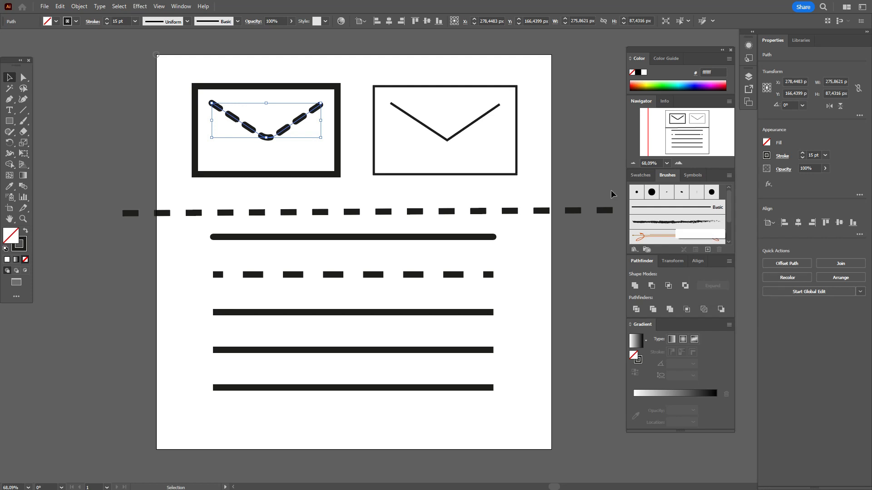
Delete the long dashed line that extends beyond both sides of the artboard
click(568, 145)
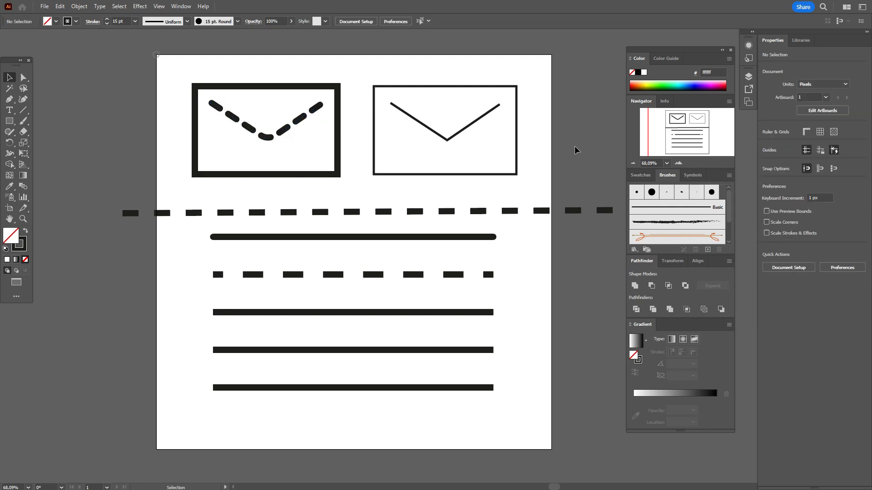
drag(590, 180, 617, 232)
key(Delete)
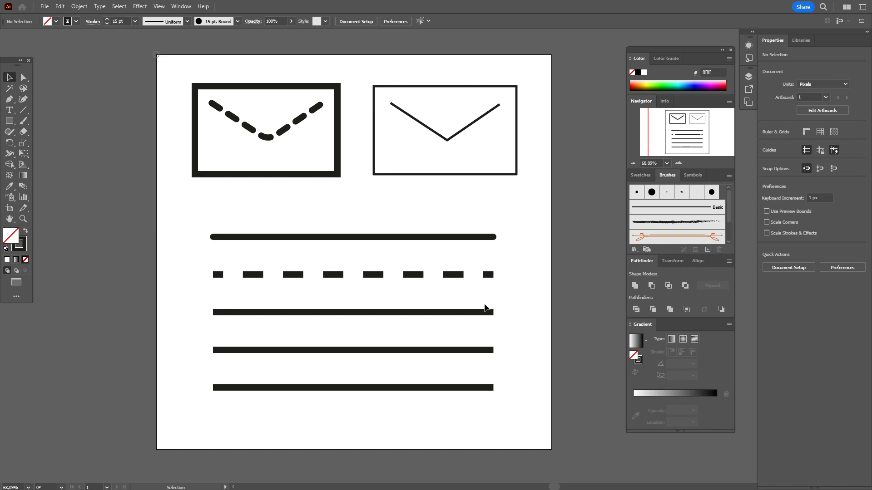
Add an arrowhead to the start of the third horizontal line, trying Arrow 12 and settling on Arrow 13
drag(474, 301, 490, 322)
click(783, 160)
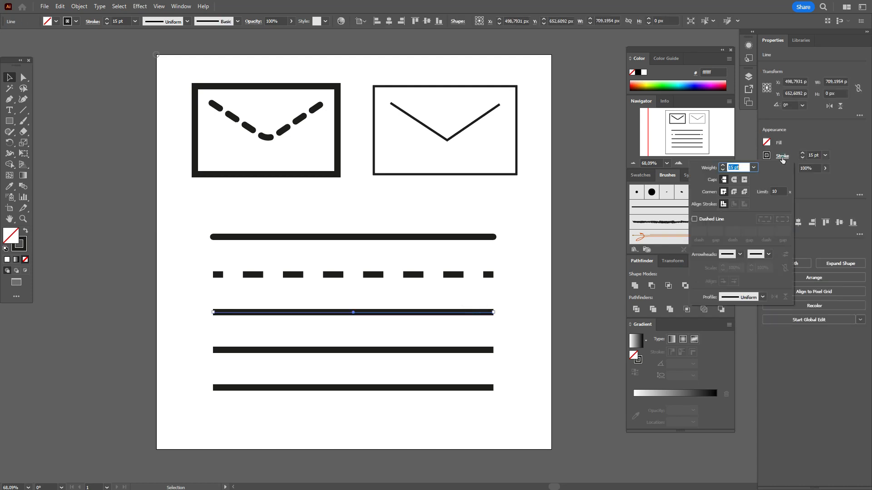
click(739, 255)
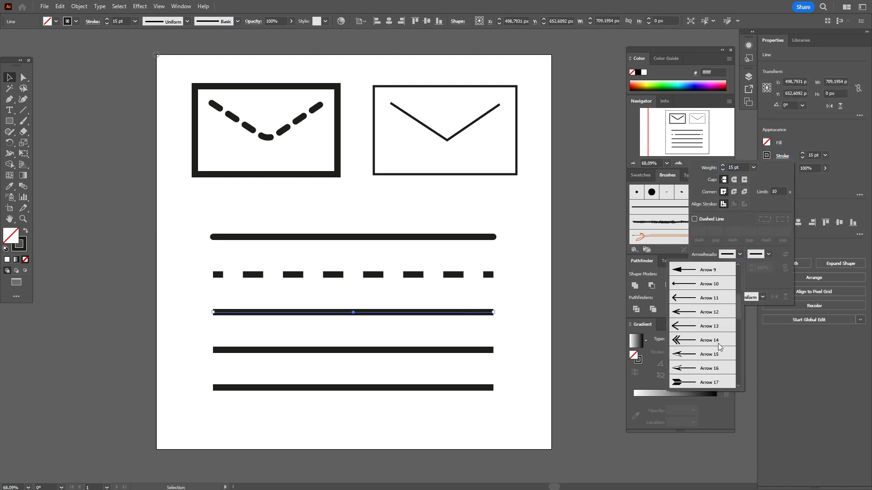
click(693, 314)
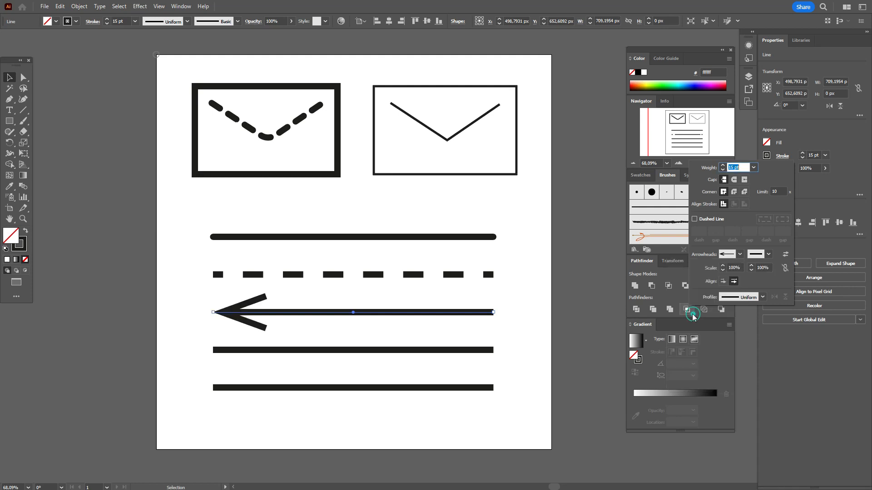
click(739, 254)
scroll(709, 340, up, 2)
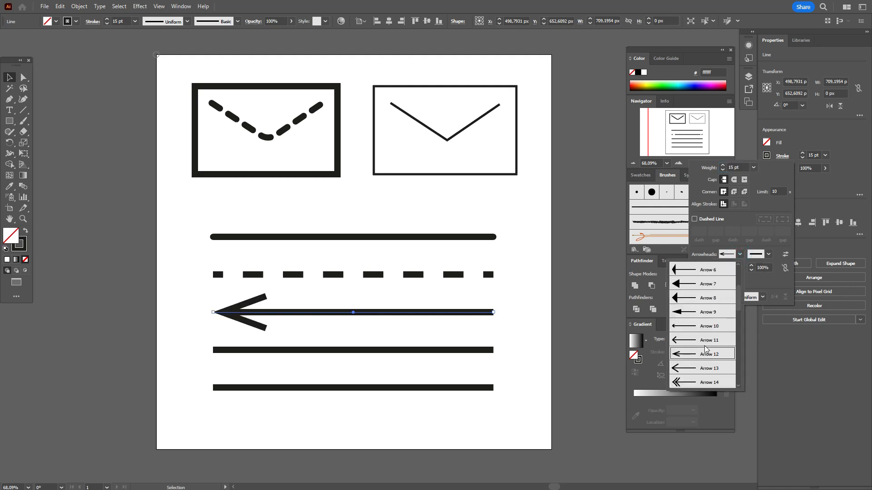
click(704, 366)
click(579, 302)
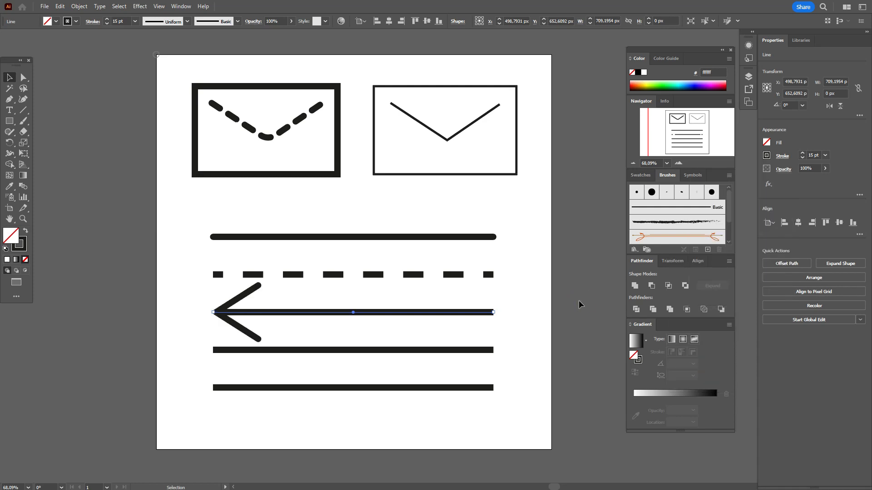
Draw a diagonal line about 155 by 124 px from outside the artboard down to the left envelope's corner and give its start Arrow 13
click(23, 109)
drag(120, 47, 182, 96)
click(782, 156)
click(741, 253)
scroll(714, 336, down, 3)
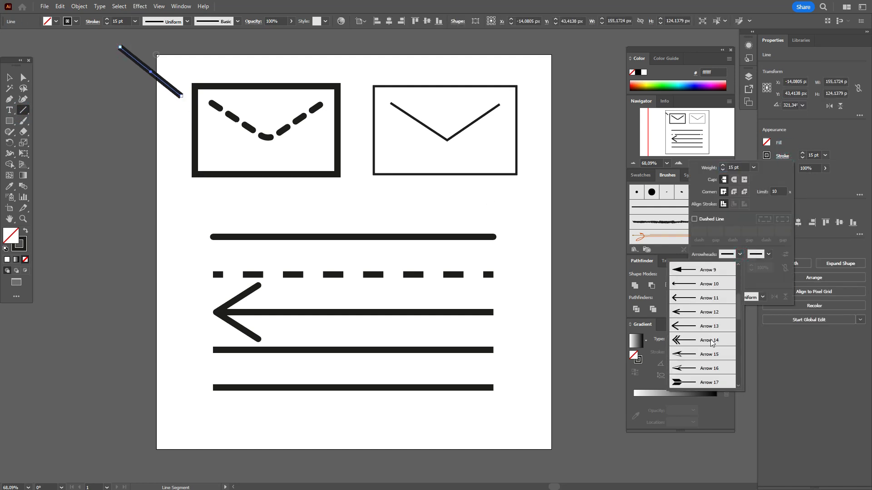
click(698, 332)
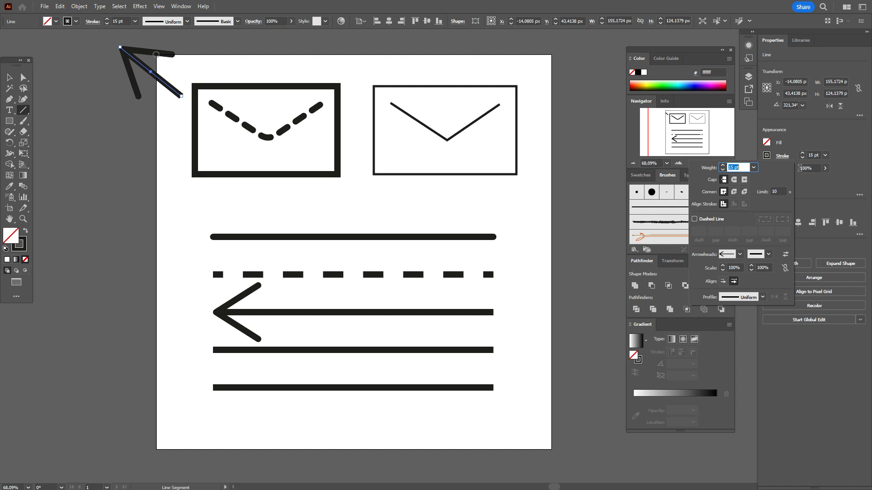
Remove the start arrowhead from the diagonal line and put the same open arrowhead on its end, pointing at the left envelope
click(782, 156)
click(782, 157)
click(737, 255)
drag(739, 307, 737, 272)
click(722, 271)
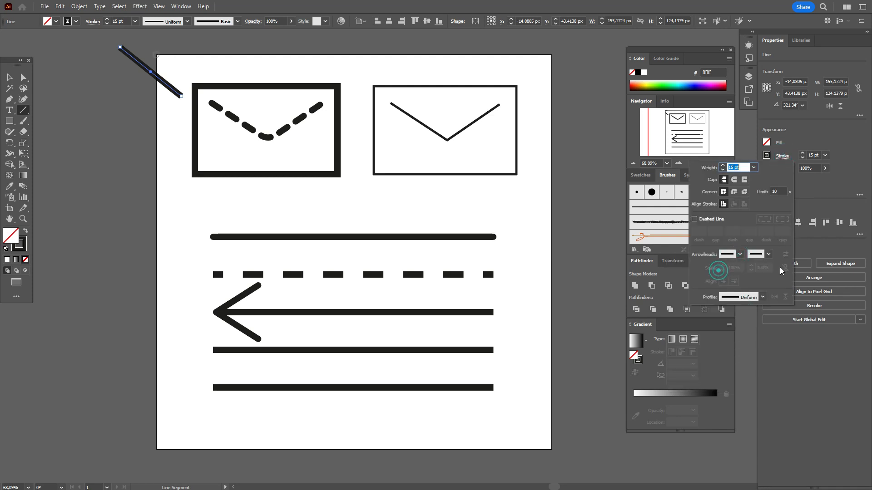
click(768, 254)
drag(767, 281, 770, 301)
click(740, 357)
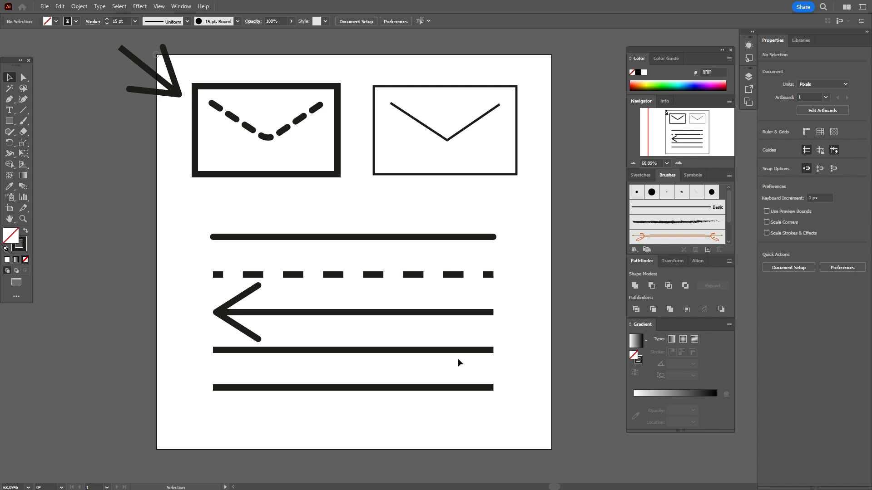
Apply the lens-shaped width profile, thick in the middle and tapered at both ends, to the fourth horizontal line
click(475, 357)
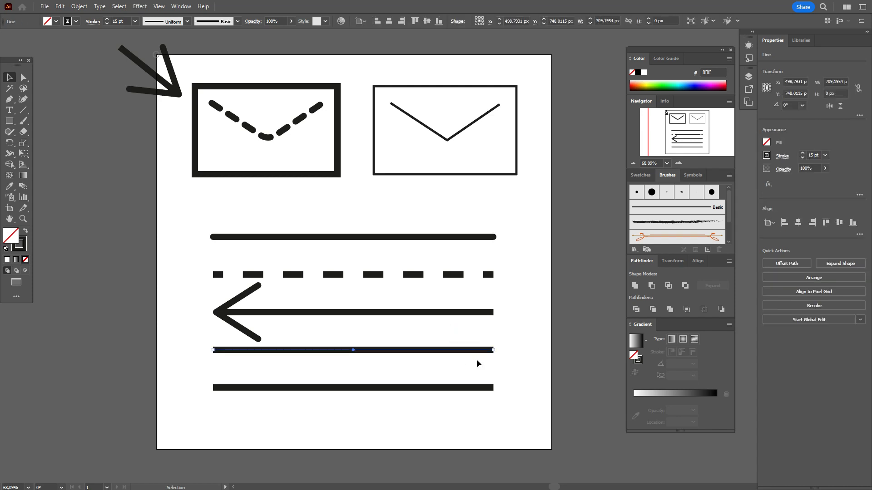
click(781, 156)
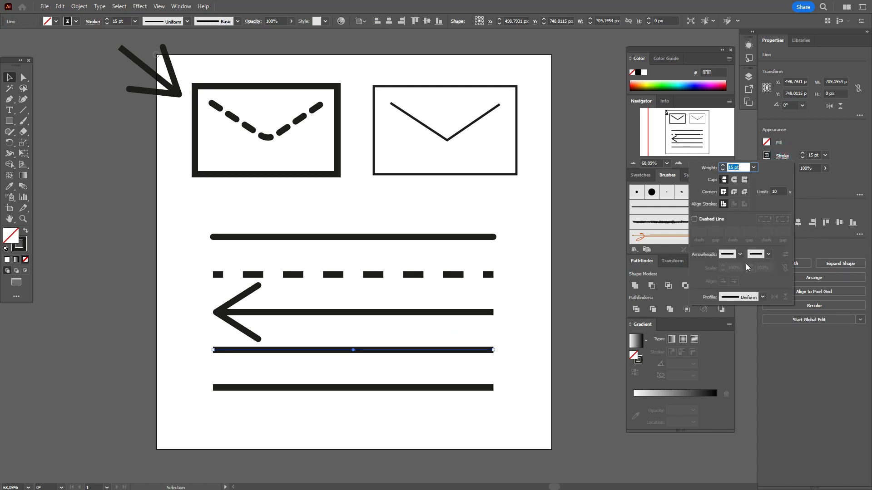
click(764, 297)
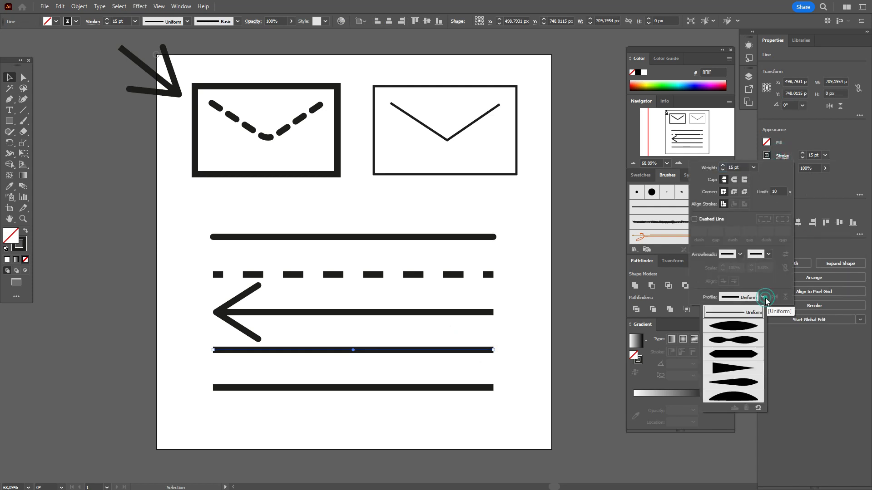
click(749, 327)
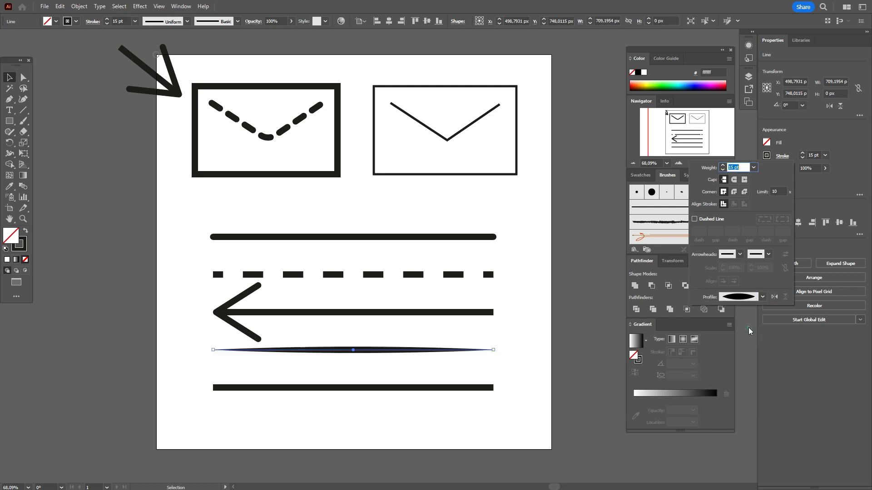
click(559, 340)
Apply the double-bulge width profile, pinched in the middle, to the fifth horizontal line
drag(521, 361, 470, 401)
click(782, 156)
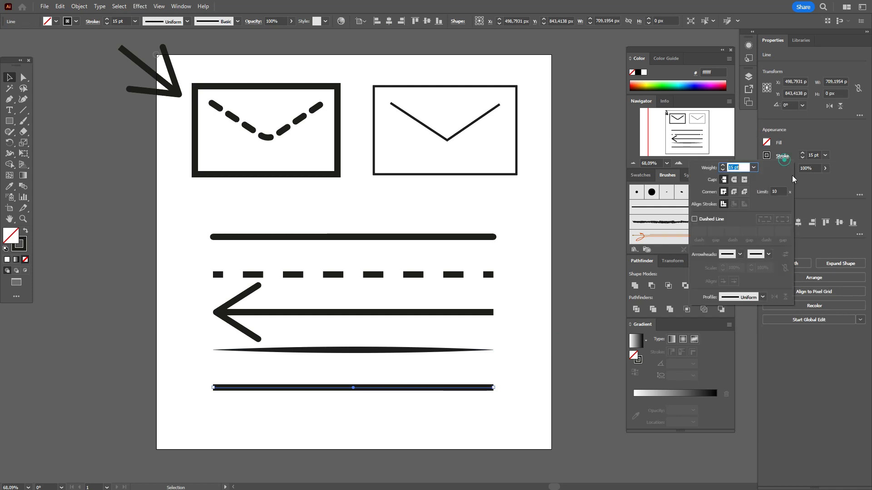
click(762, 298)
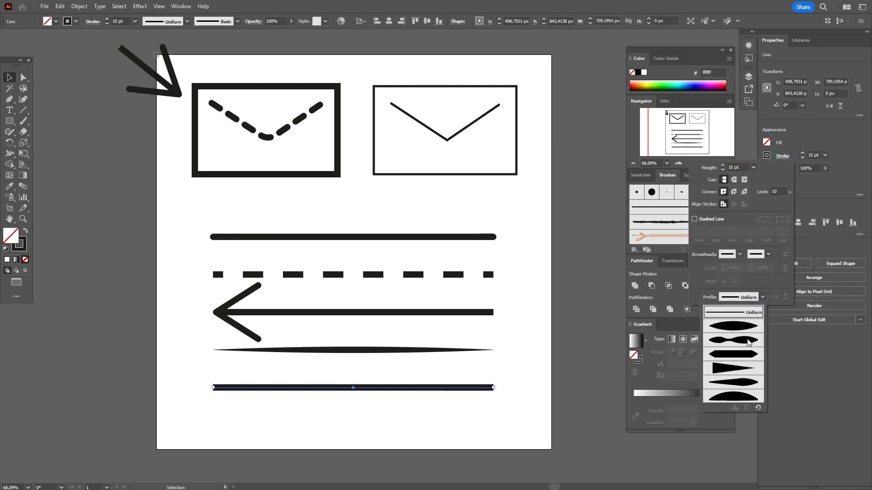
click(756, 350)
click(592, 352)
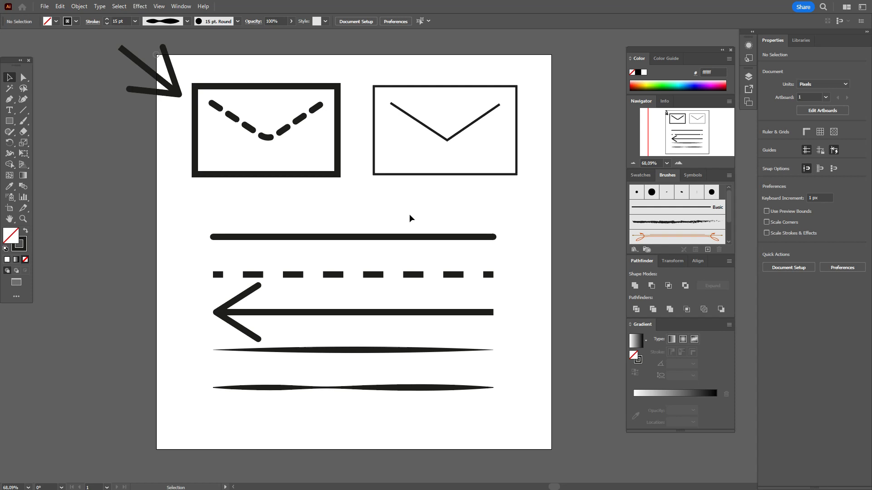